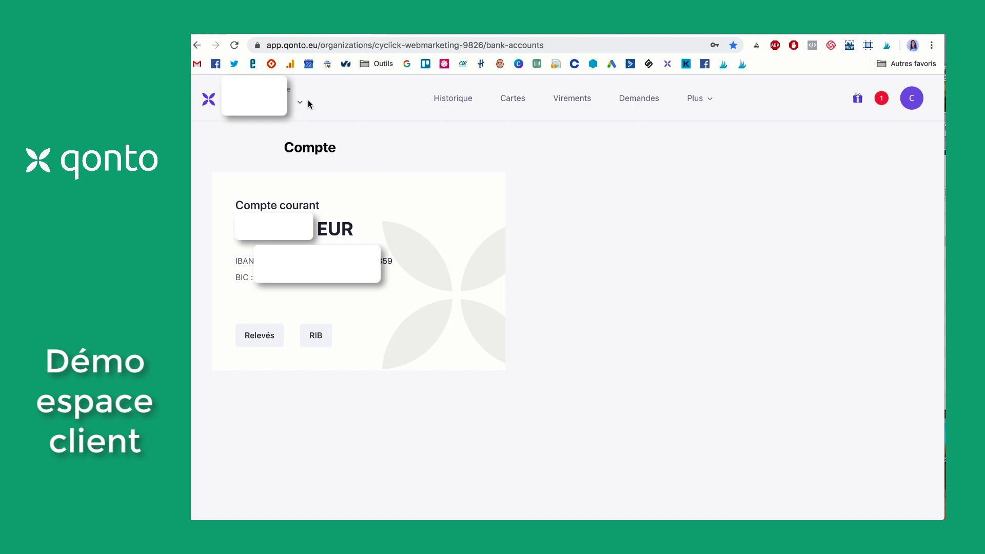
- Open the transaction history (Historique) and look at the available period filter options without applying one
{"action": "left_click", "coordinate": [301, 106]}
{"action": "left_click", "coordinate": [456, 99]}
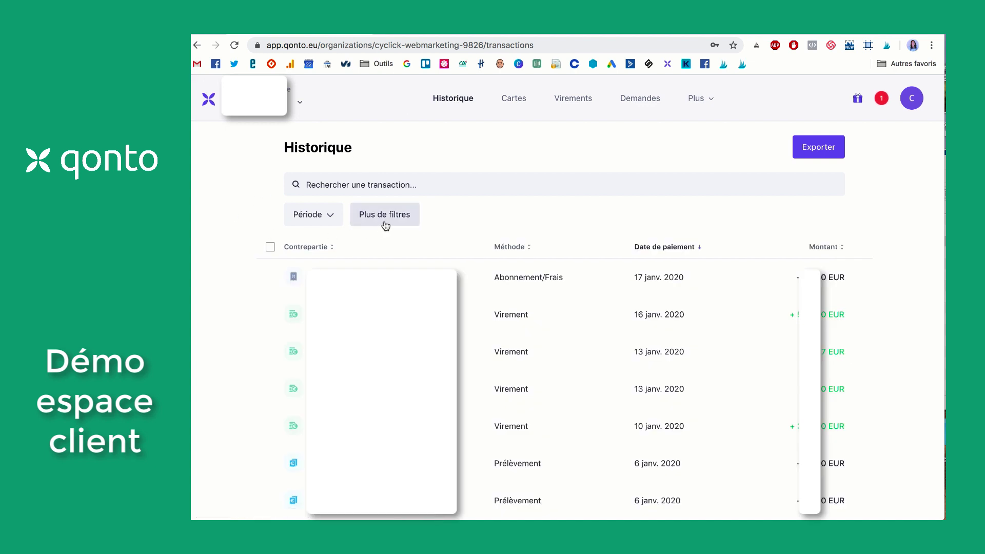
{"action": "left_click", "coordinate": [335, 219]}
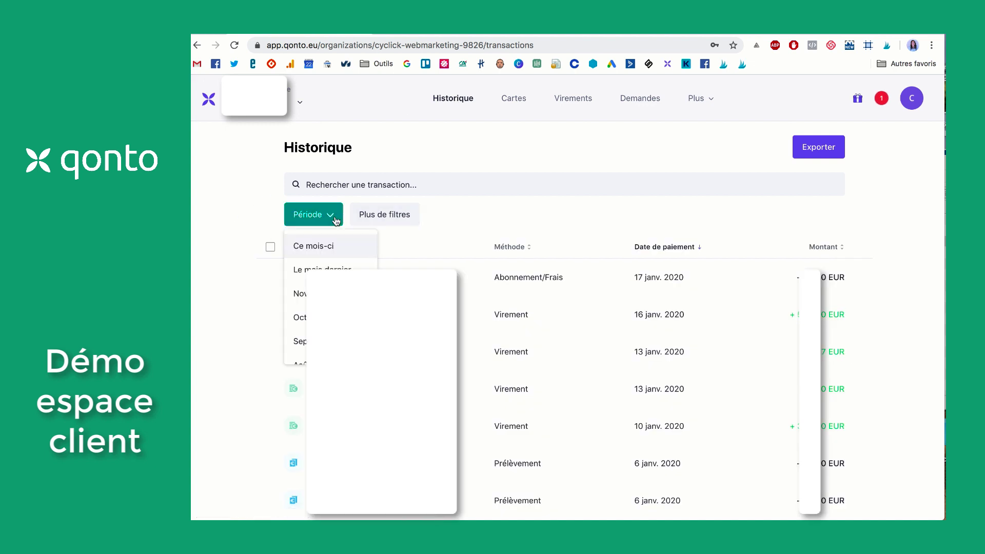
{"action": "left_click", "coordinate": [215, 224]}
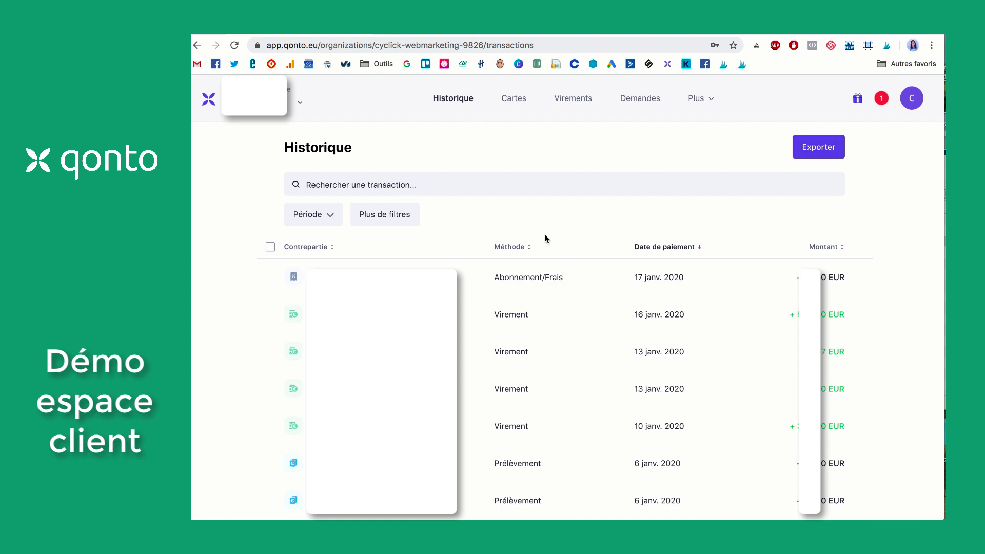
- View the details of the Carte One physique, including its payment limits and security options
{"action": "left_click", "coordinate": [518, 101]}
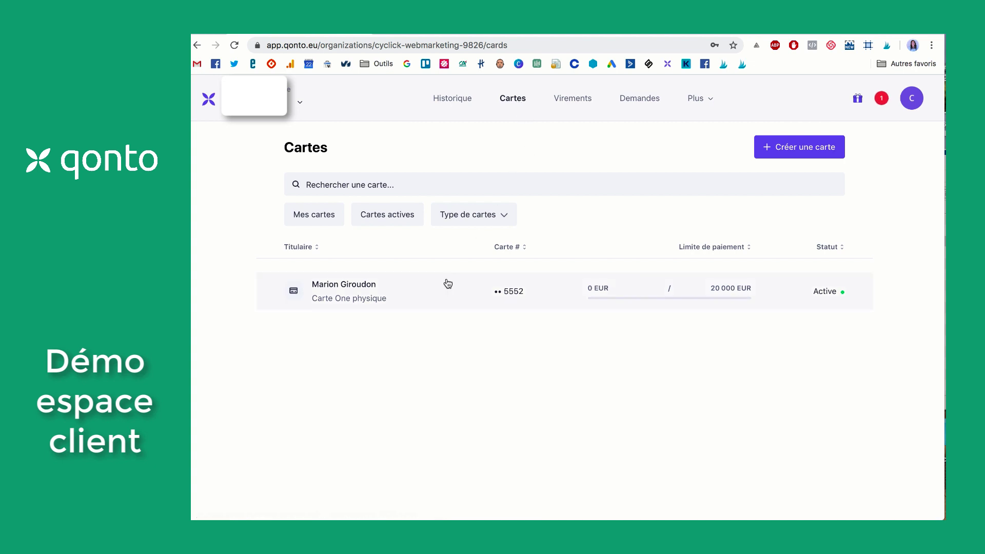
{"action": "left_click", "coordinate": [456, 293]}
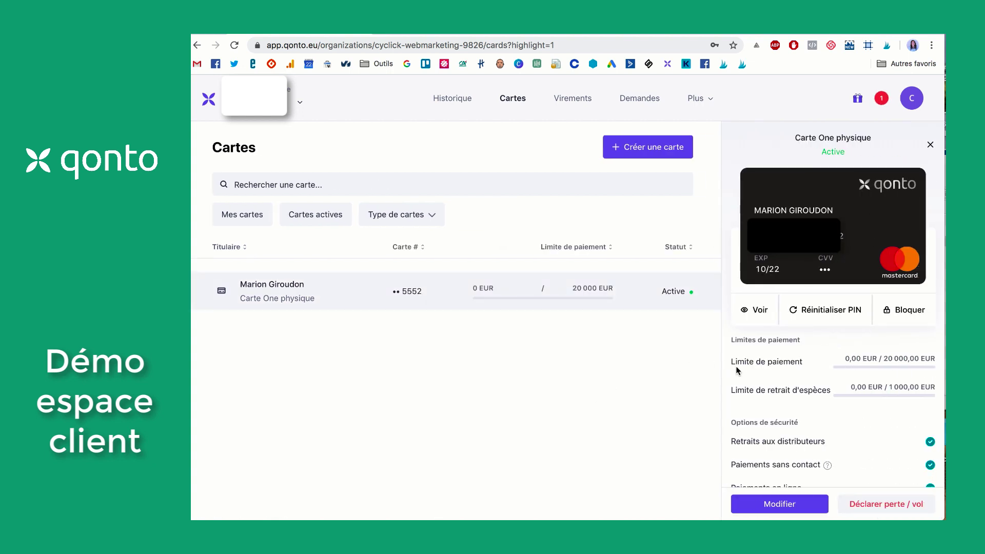
{"action": "scroll", "coordinate": [804, 382], "scroll_direction": "down", "scroll_amount": 2}
{"action": "scroll", "coordinate": [803, 378], "scroll_direction": "down", "scroll_amount": 3}
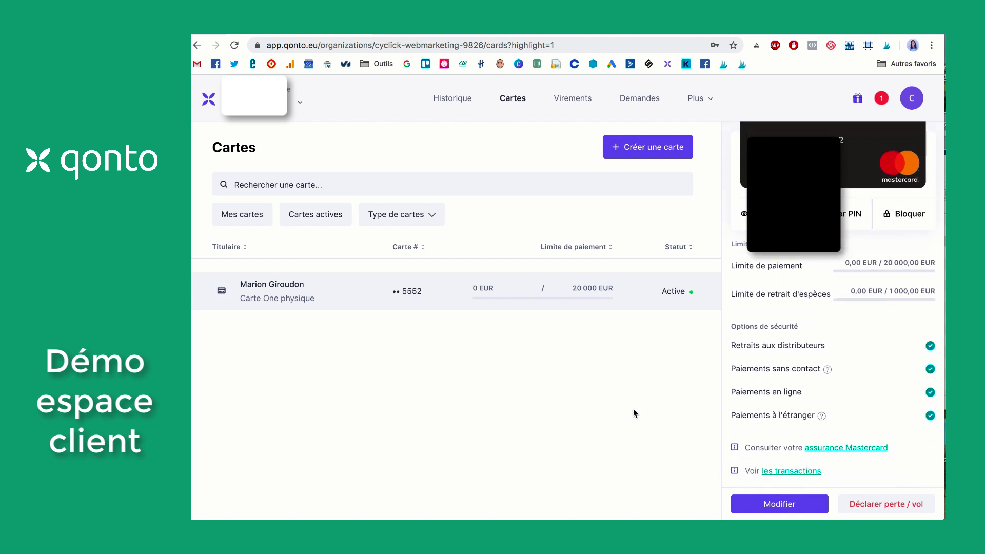
{"action": "scroll", "coordinate": [612, 386], "scroll_direction": "up", "scroll_amount": 1}
- Open a new simple euro transfer (Virement simple en euros) and review the whole form without filling it in
{"action": "left_click", "coordinate": [585, 108]}
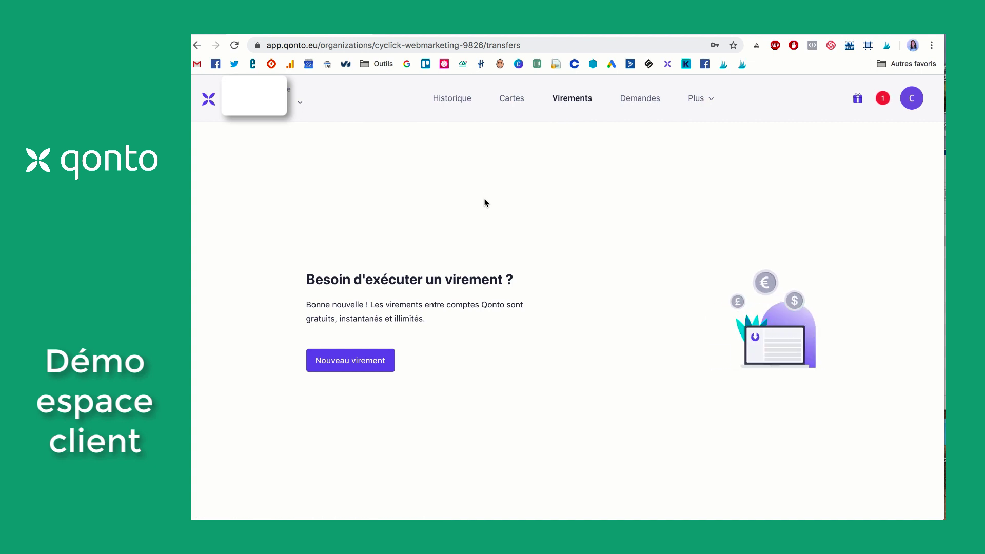
{"action": "left_click", "coordinate": [376, 362]}
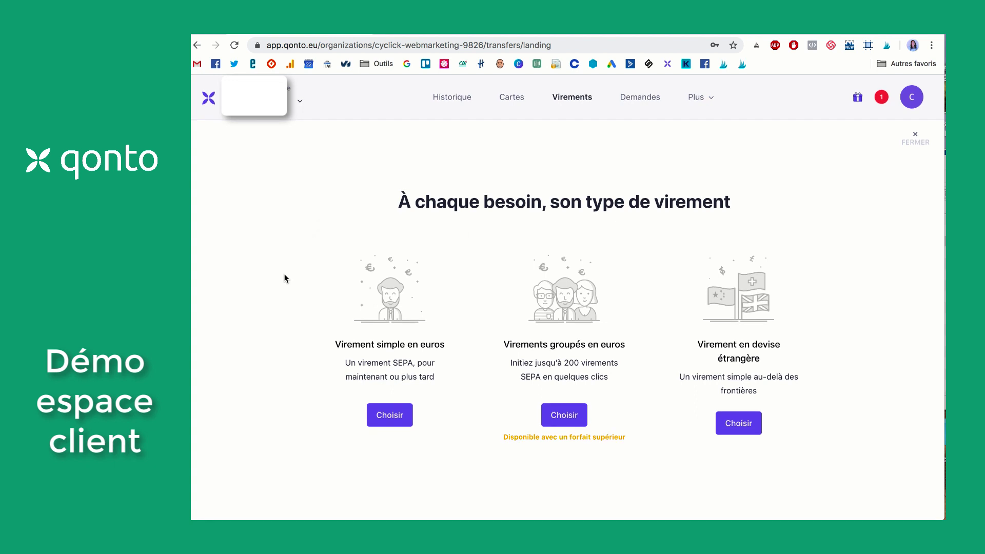
{"action": "left_click", "coordinate": [386, 415]}
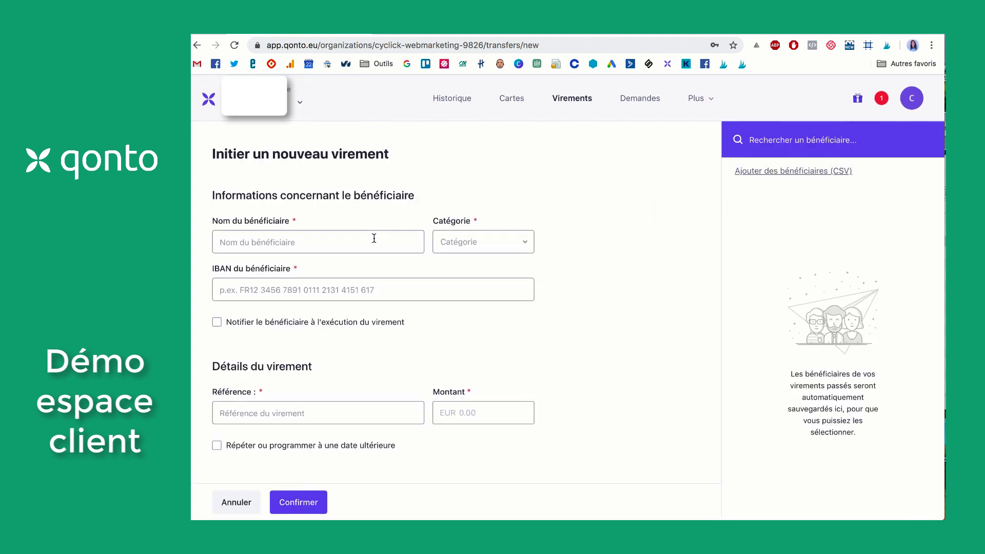
{"action": "scroll", "coordinate": [374, 239], "scroll_direction": "down", "scroll_amount": 2}
{"action": "scroll", "coordinate": [374, 238], "scroll_direction": "up", "scroll_amount": 1}
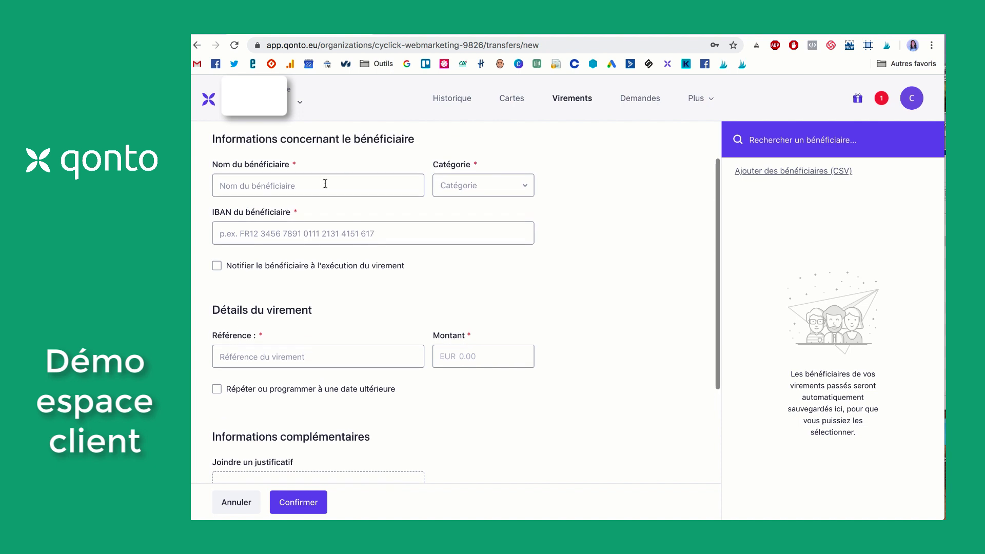
{"action": "scroll", "coordinate": [466, 337], "scroll_direction": "down", "scroll_amount": 3}
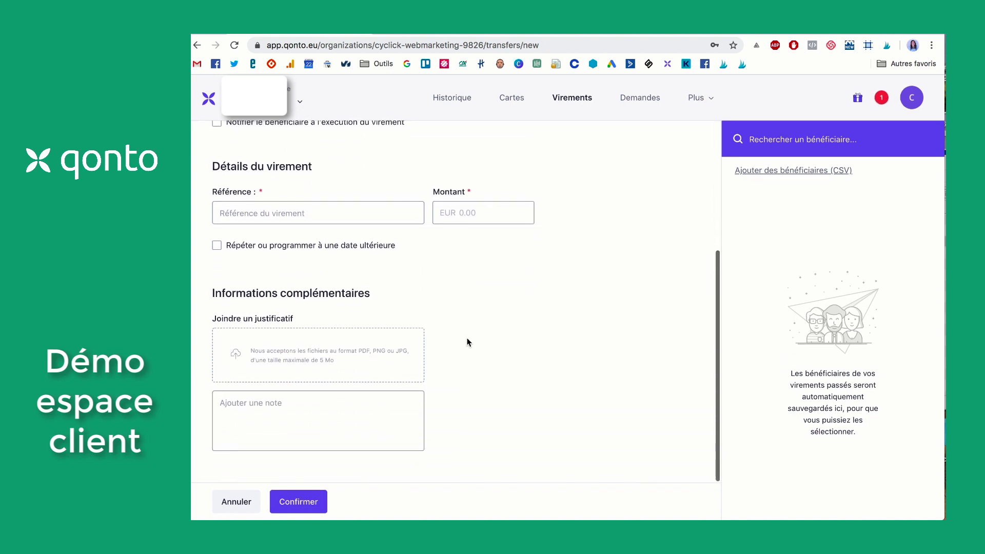
{"action": "scroll", "coordinate": [522, 313], "scroll_direction": "up", "scroll_amount": 4}
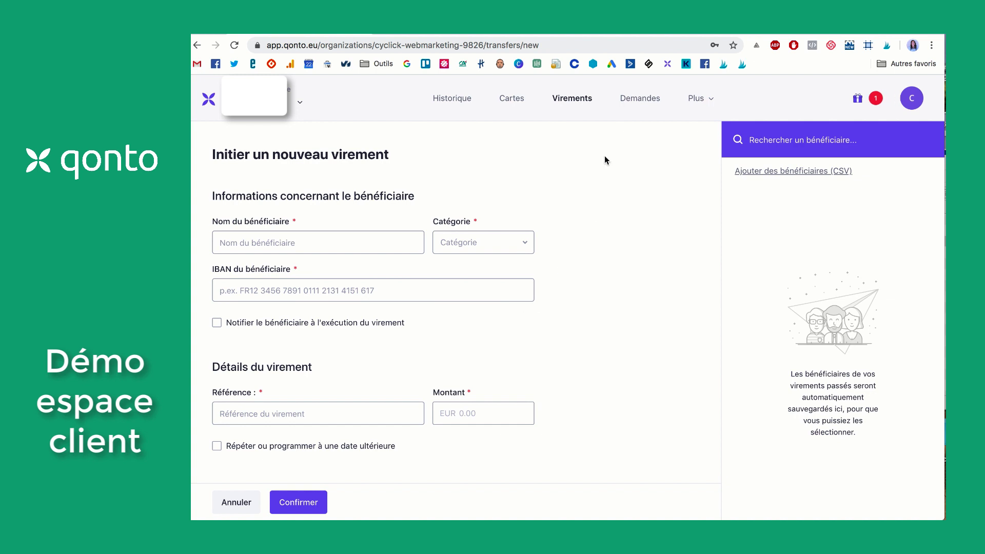
- View the Demandes page and the list of direct debits (Prélèvements)
{"action": "left_click", "coordinate": [640, 100]}
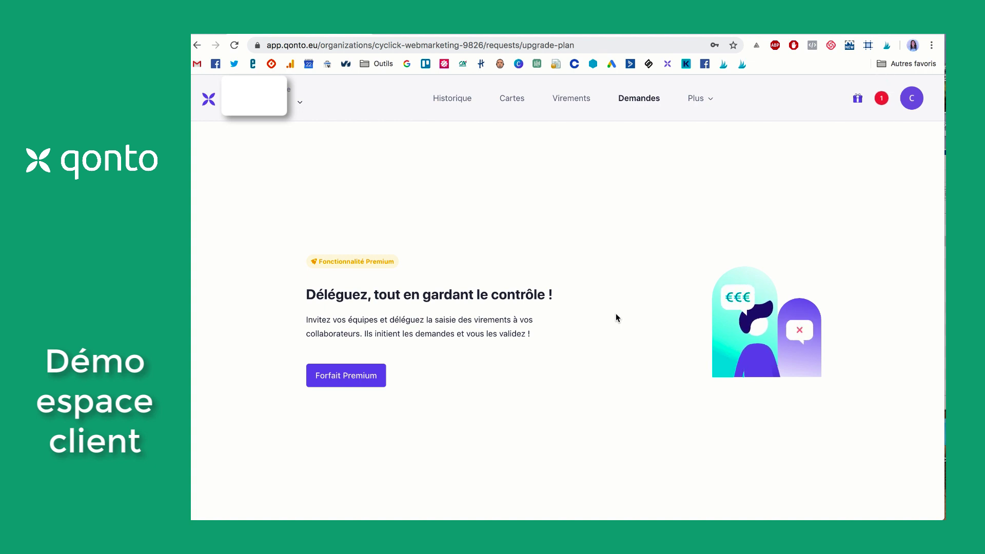
{"action": "left_click", "coordinate": [711, 99]}
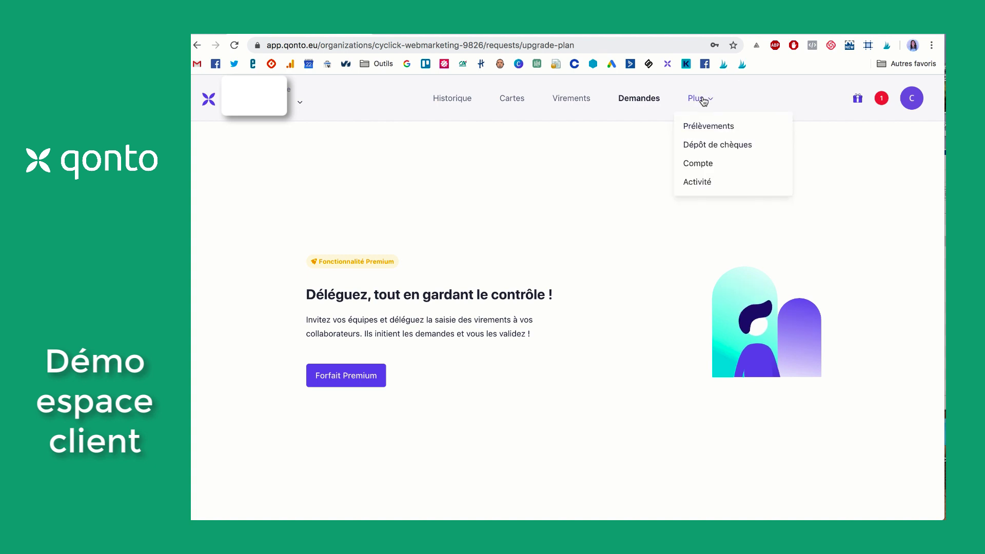
{"action": "left_click", "coordinate": [720, 133]}
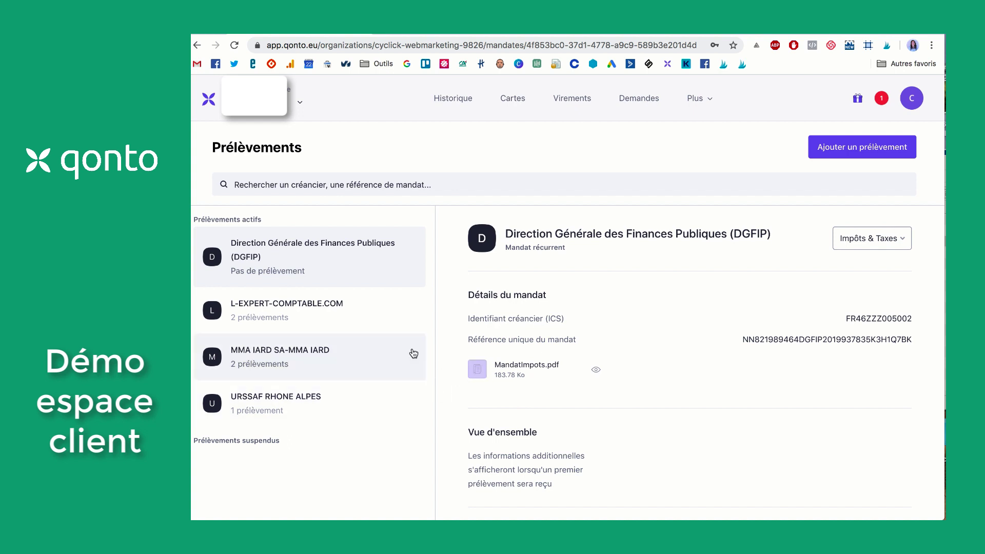
- Open the cheque deposit process (Dépôt de chèques), read its introductory instructions and close it without starting a deposit
{"action": "left_click", "coordinate": [711, 101]}
{"action": "left_click", "coordinate": [718, 145]}
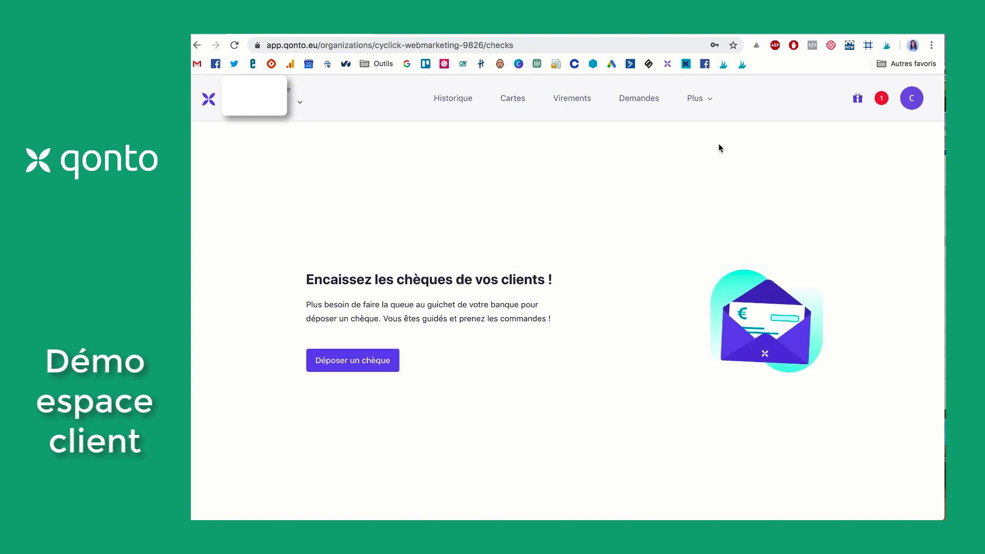
{"action": "left_click", "coordinate": [374, 360]}
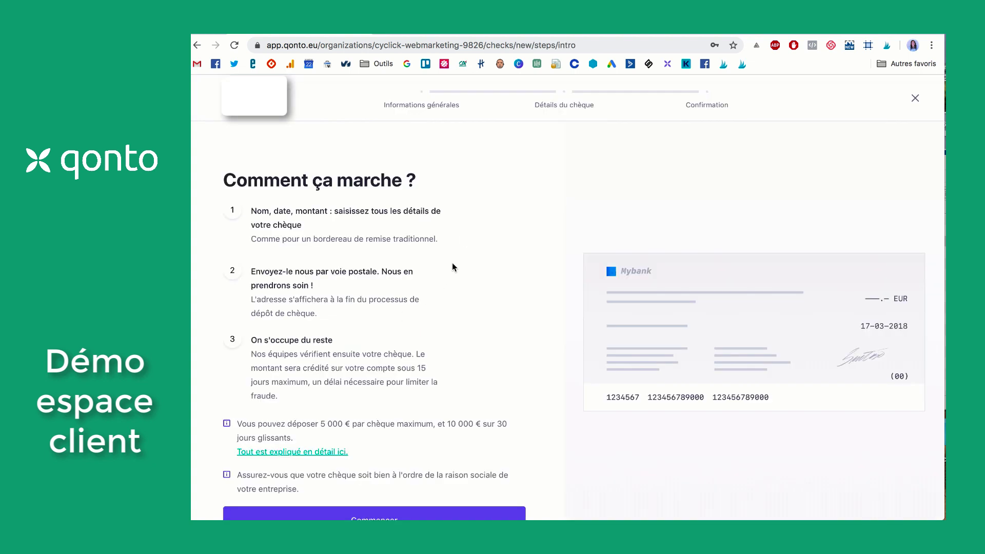
{"action": "scroll", "coordinate": [477, 295], "scroll_direction": "down", "scroll_amount": 1}
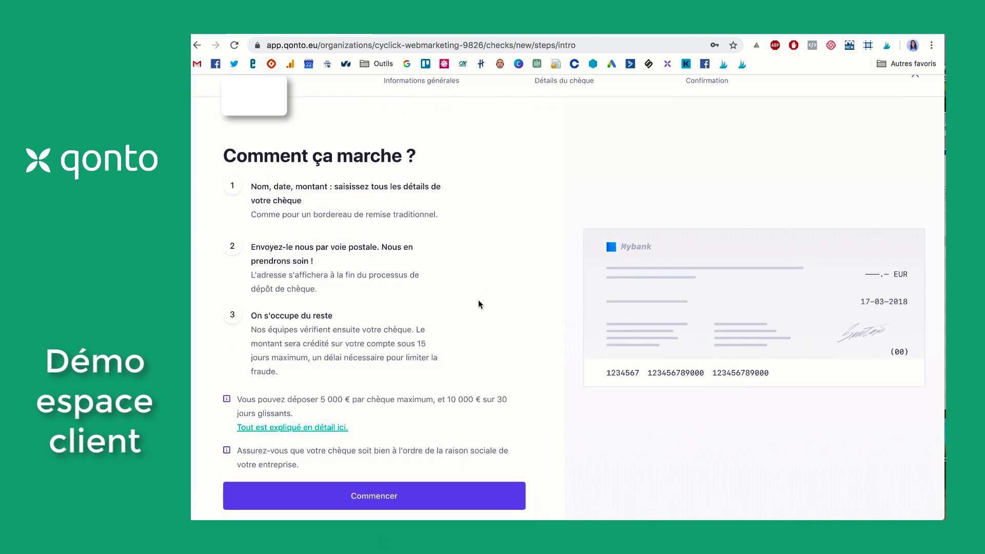
{"action": "scroll", "coordinate": [479, 305], "scroll_direction": "up", "scroll_amount": 1}
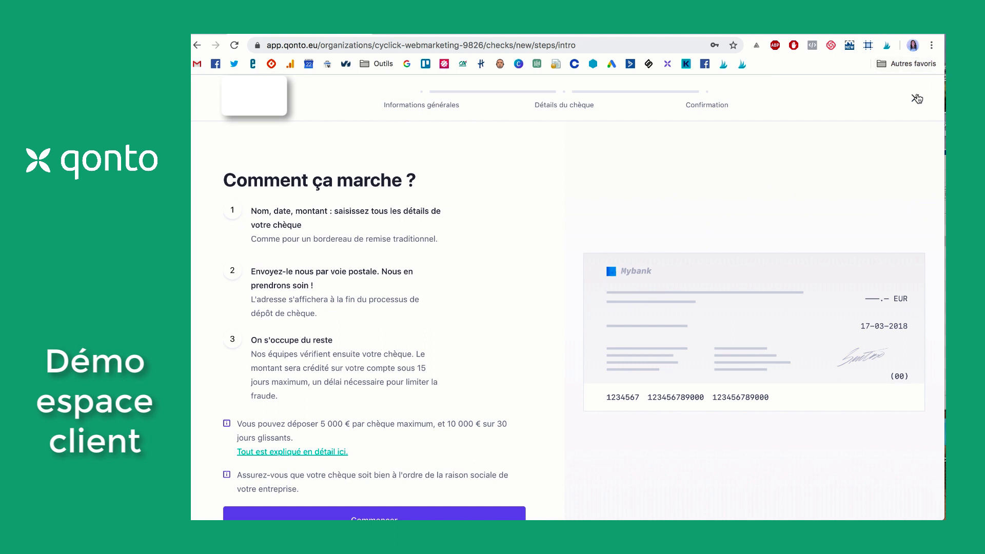
{"action": "left_click", "coordinate": [917, 99]}
- View the Compte page and the Activité dashboard with its balance, cash flow summary and latest transactions
{"action": "left_click", "coordinate": [704, 101]}
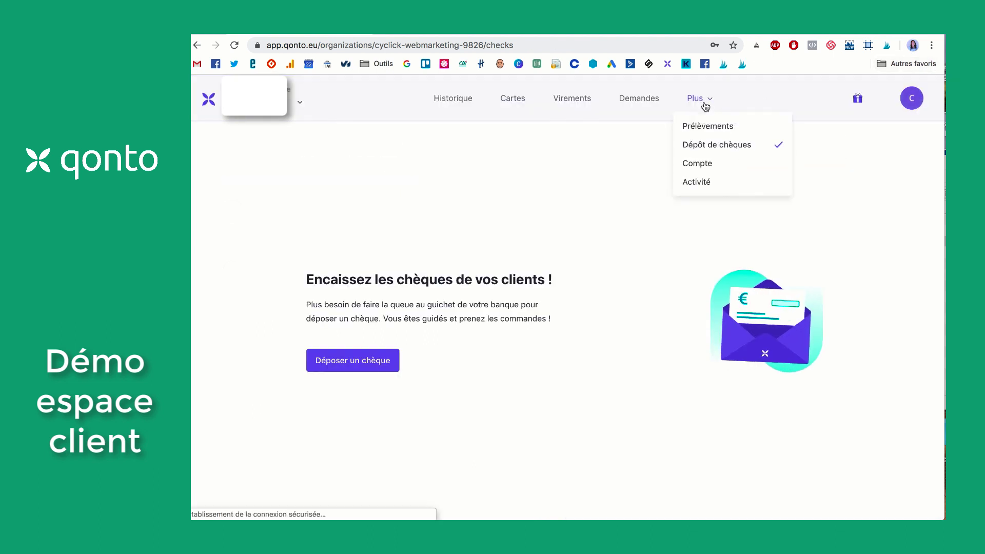
{"action": "left_click", "coordinate": [704, 164]}
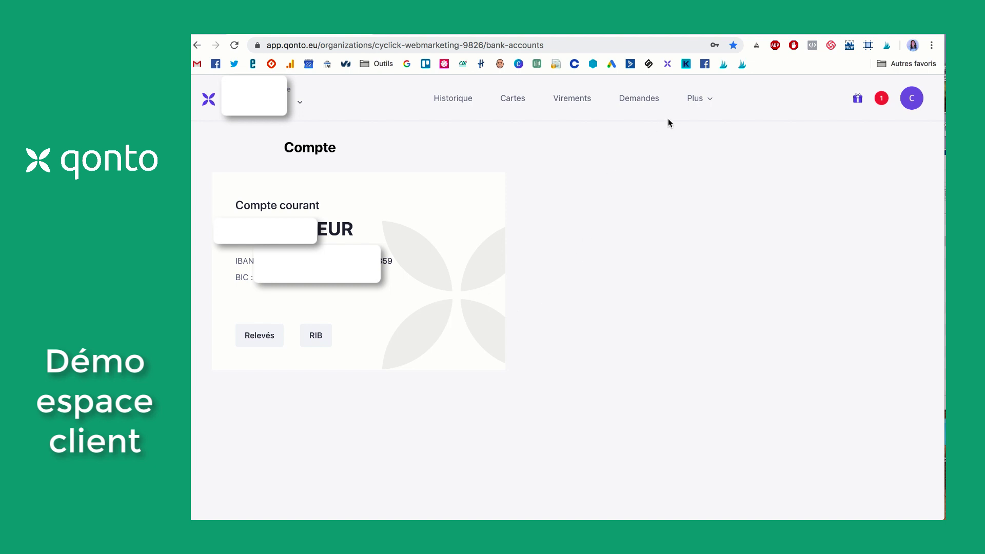
{"action": "left_click", "coordinate": [709, 98]}
{"action": "left_click", "coordinate": [707, 182]}
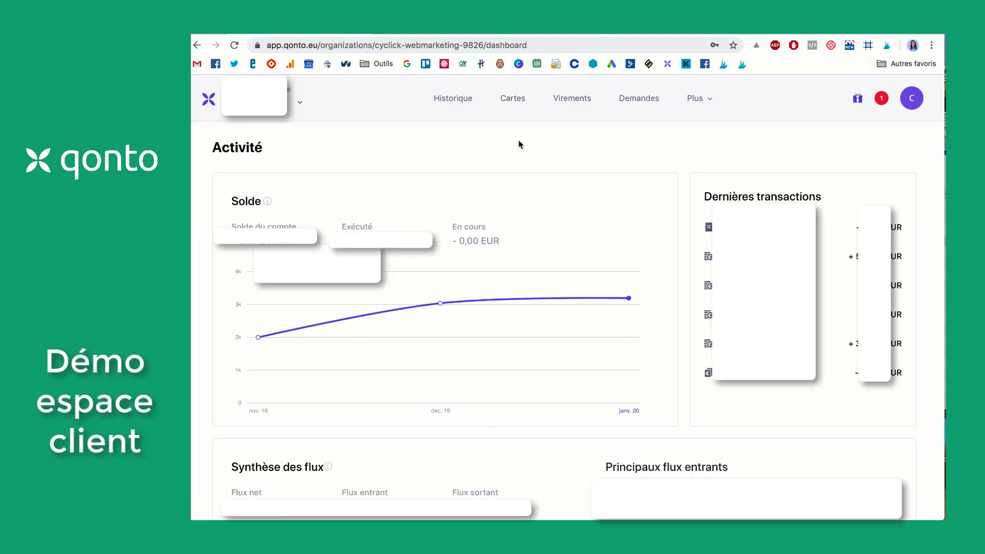
{"action": "scroll", "coordinate": [622, 138], "scroll_direction": "down", "scroll_amount": 2}
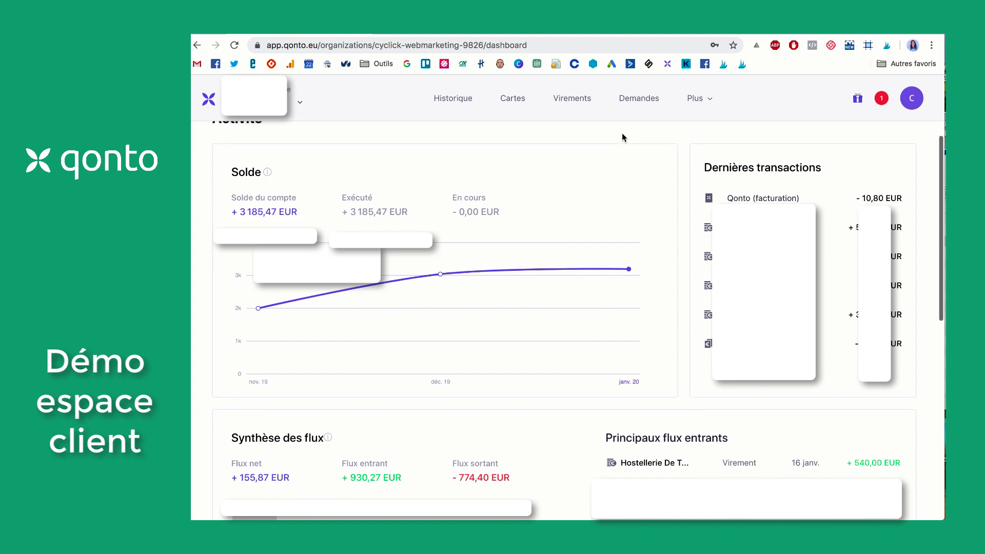
{"action": "scroll", "coordinate": [622, 138], "scroll_direction": "up", "scroll_amount": 2}
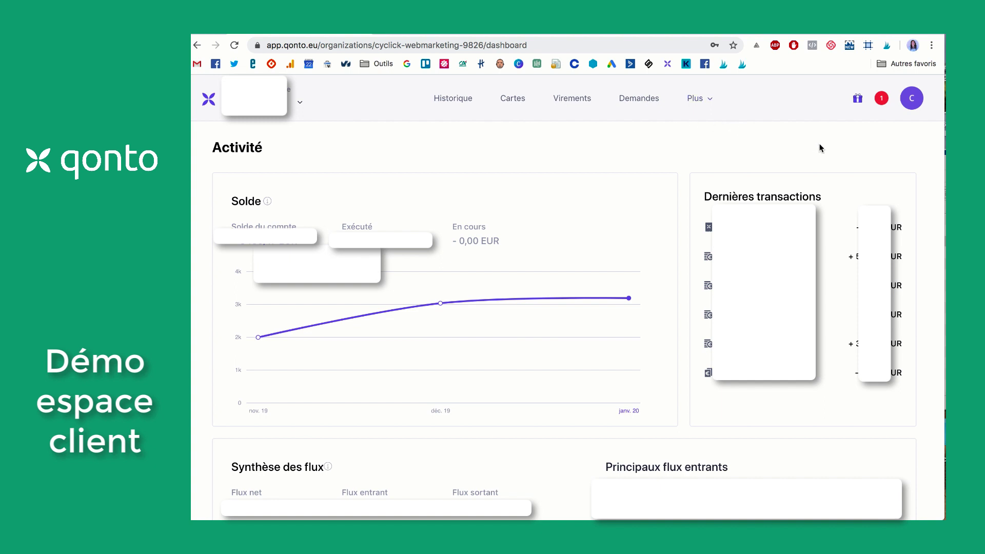
- View the user profile and the available categories in the account settings (Paramètres), and return to the dashboard
{"action": "left_click", "coordinate": [912, 100]}
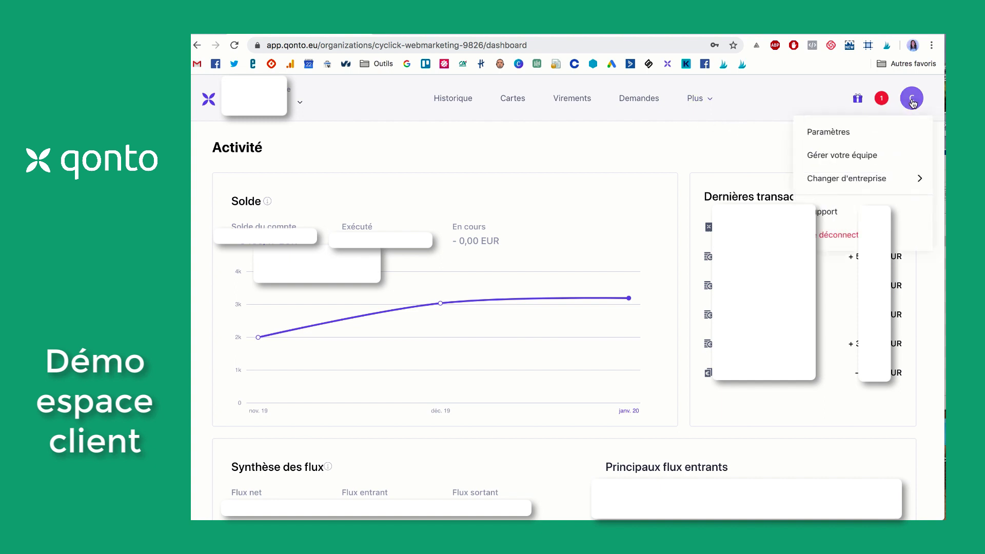
{"action": "left_click", "coordinate": [857, 133]}
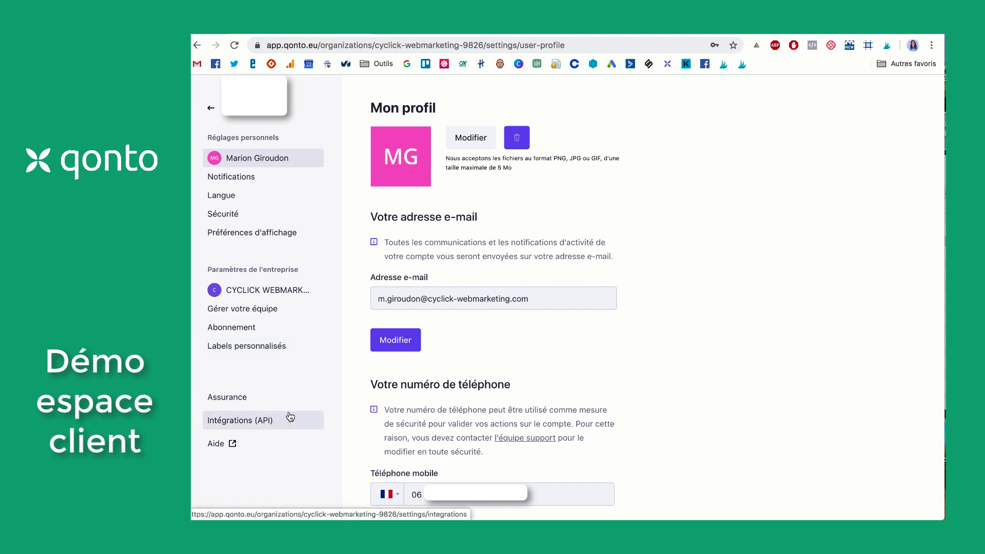
{"action": "left_click", "coordinate": [211, 107]}
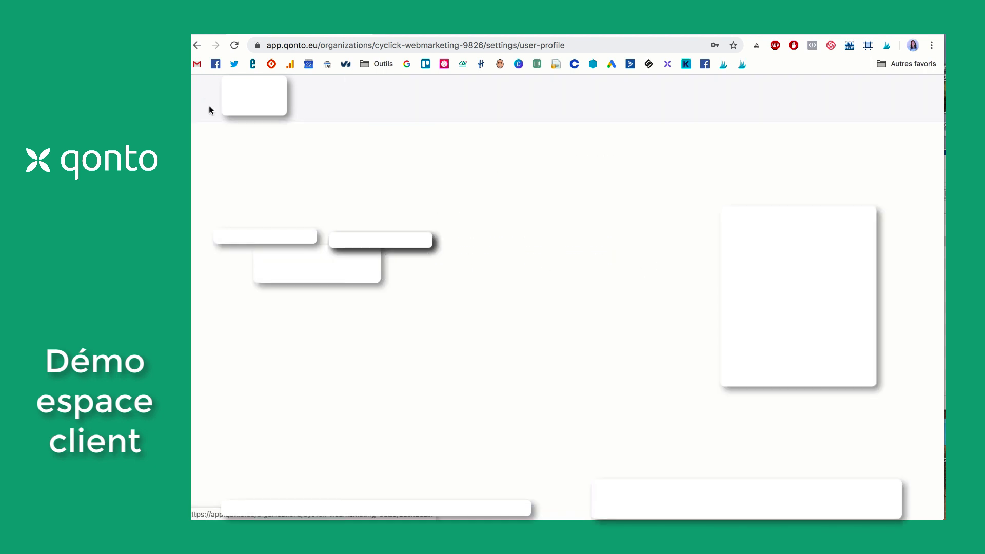
- Open the Support page from the account options
{"action": "left_click", "coordinate": [906, 102]}
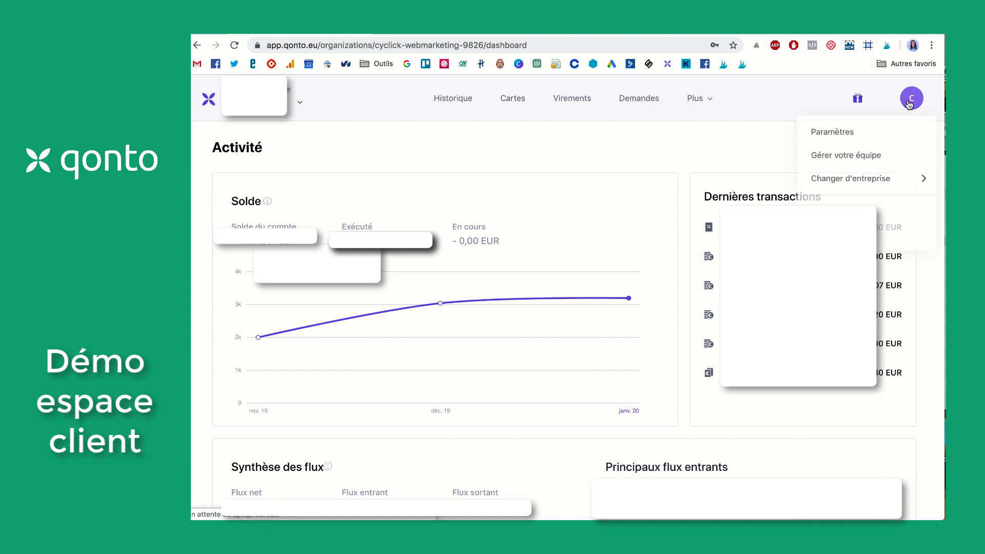
{"action": "left_click", "coordinate": [848, 211]}
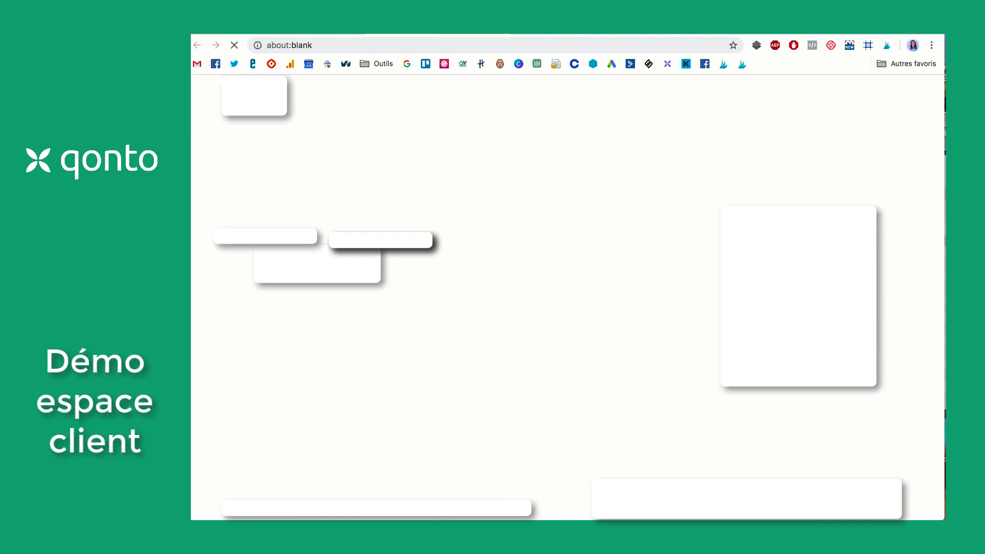